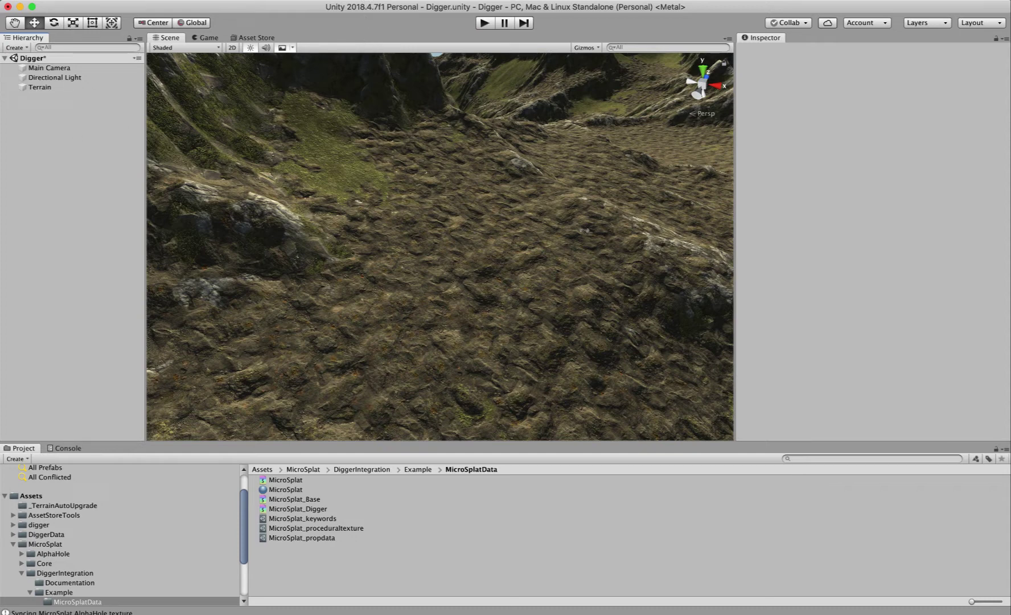
# Run Digger's Setup terrains command to add a Digger child and a Digger Master object
pyautogui.moveTo(364, 7)
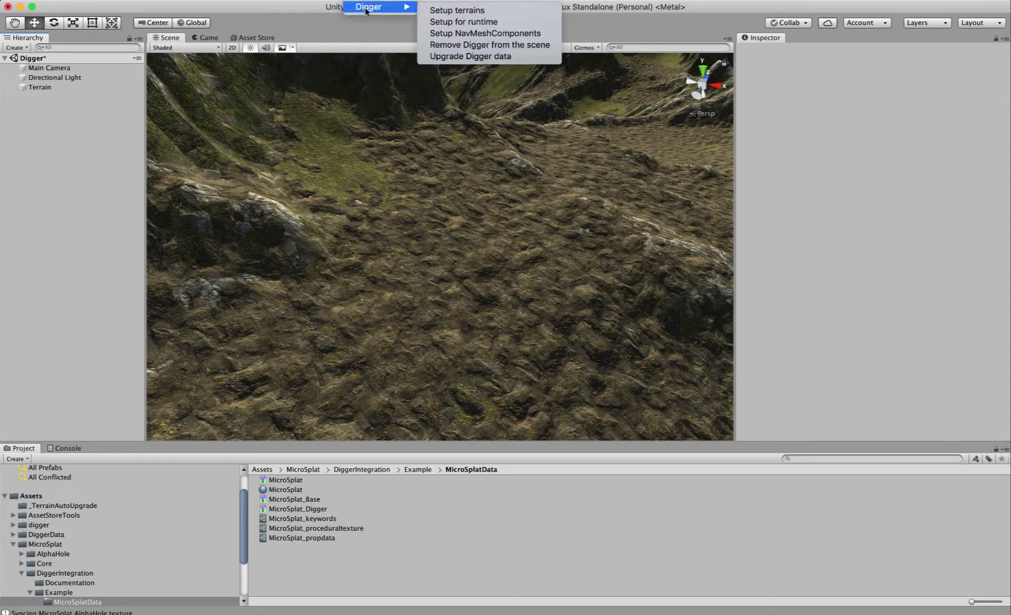
pyautogui.click(449, 10)
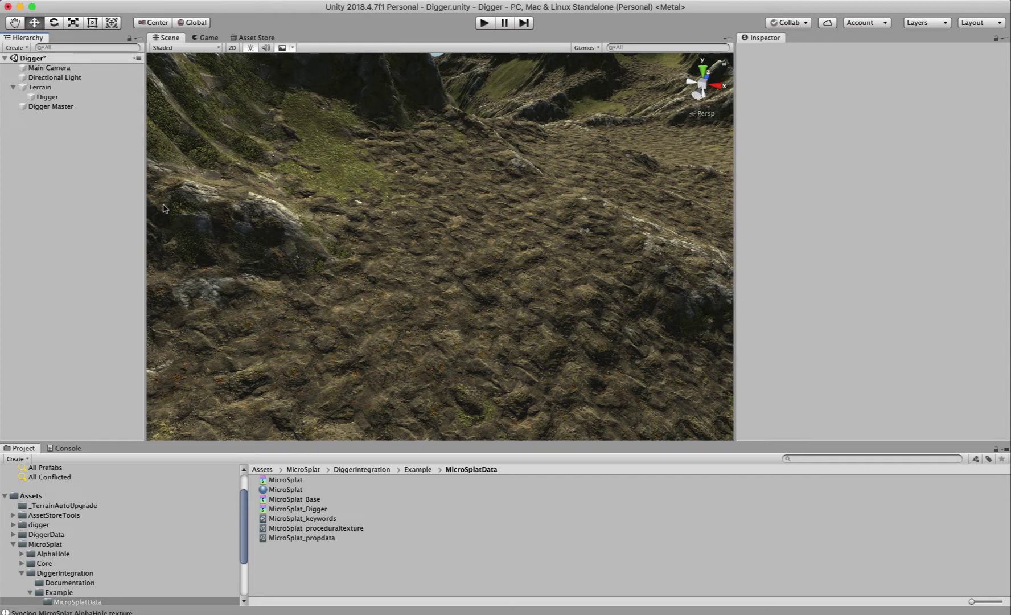
# Open the Terrain's MicroSplat template material and review its Digger Integration and Wetness settings
pyautogui.click(53, 89)
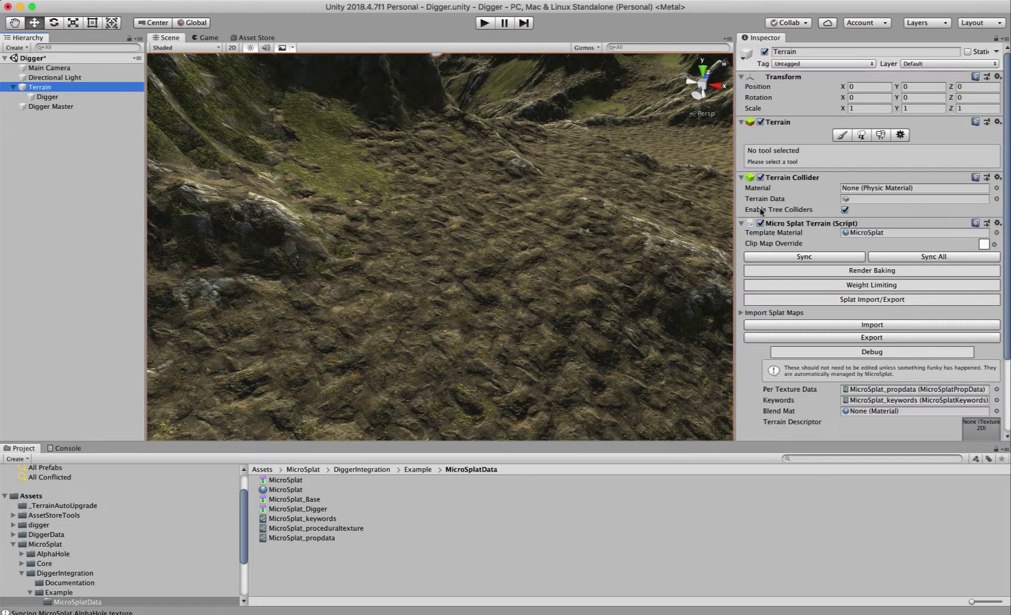
pyautogui.doubleClick(862, 233)
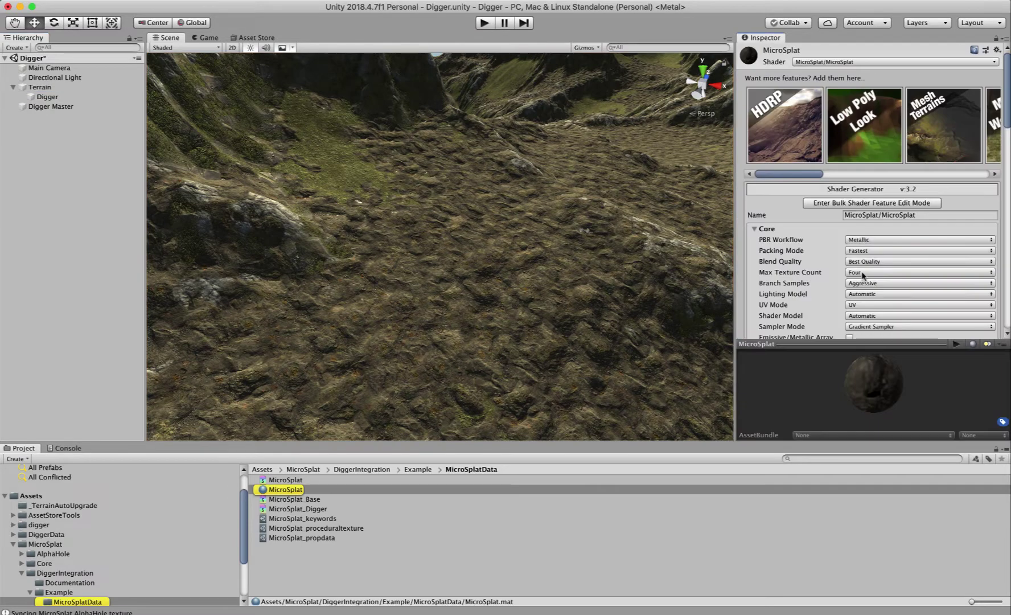
pyautogui.scroll(-10, 860, 271)
pyautogui.scroll(10, 860, 271)
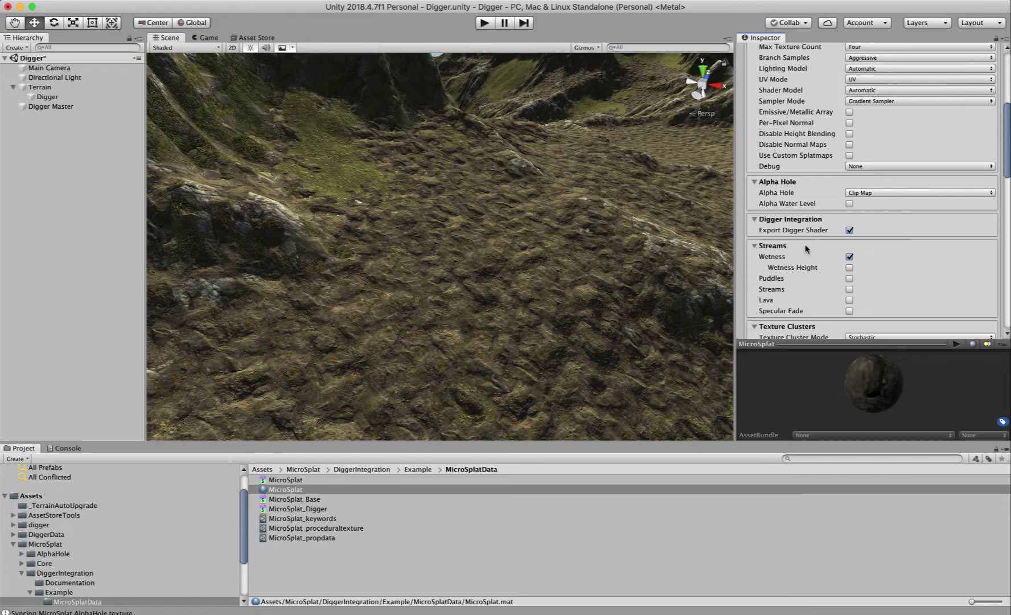
pyautogui.scroll(-3, 911, 313)
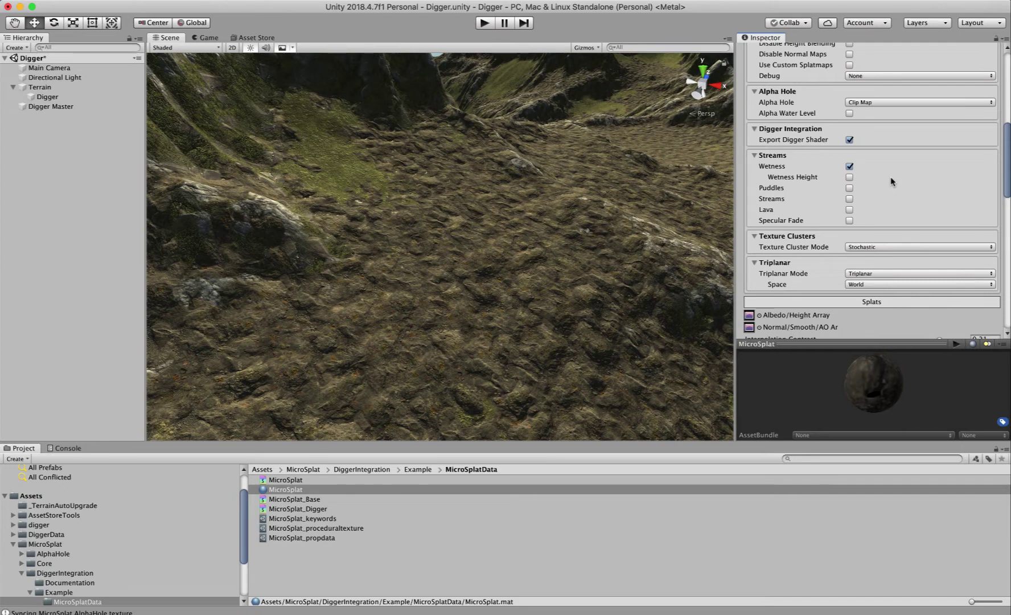
pyautogui.scroll(5, 891, 181)
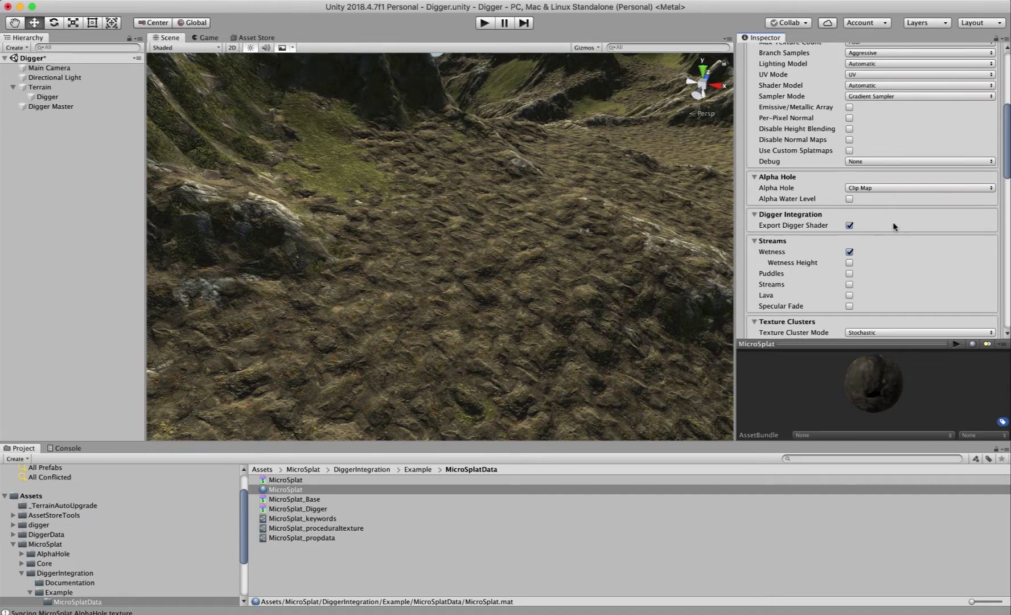
# Run Sync & Refresh on Digger Master and confirm it with Yes, go ahead
pyautogui.click(33, 107)
pyautogui.click(883, 363)
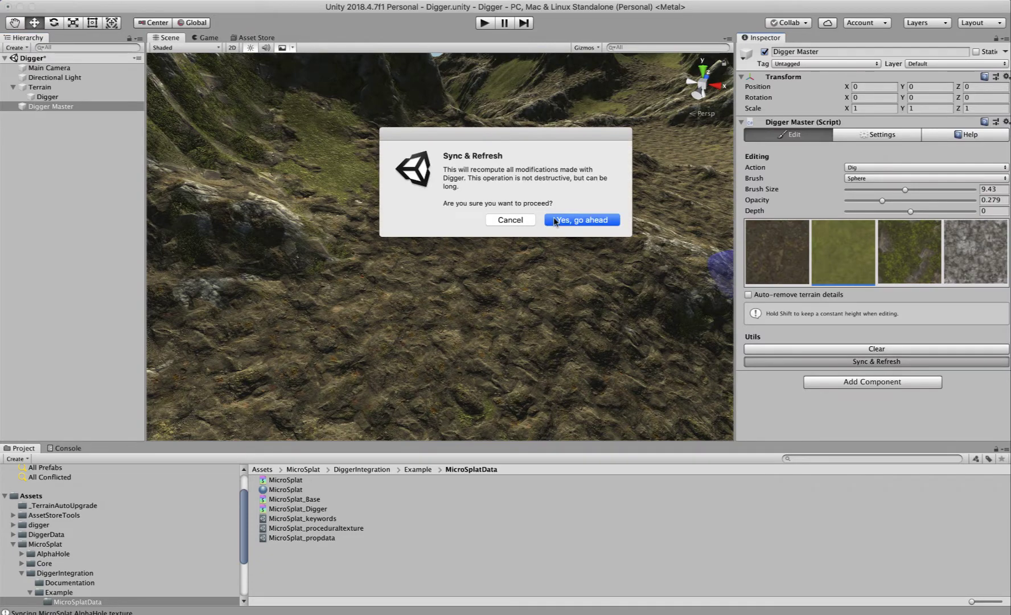
pyautogui.click(580, 220)
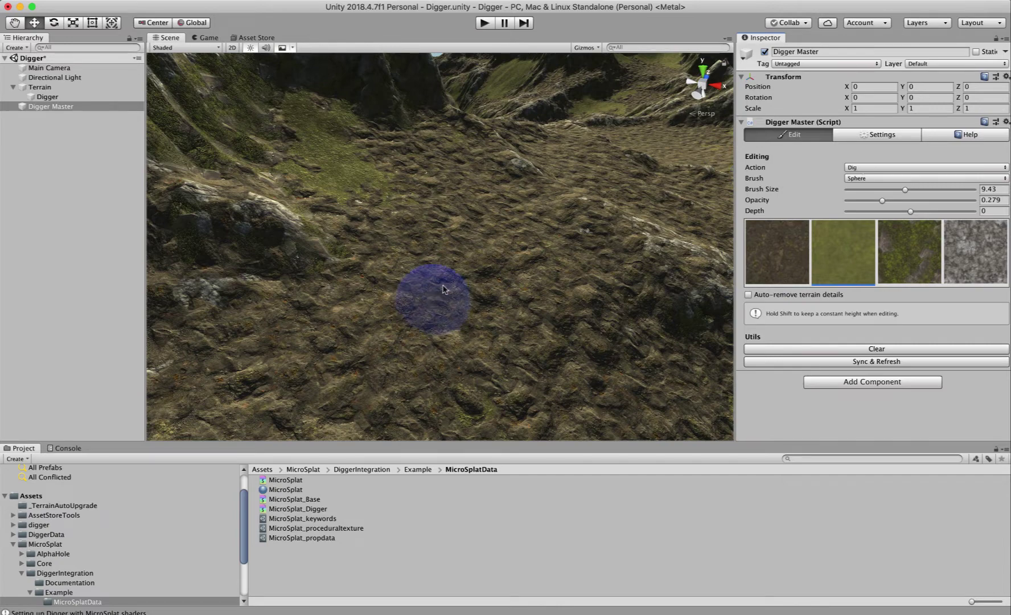
# Dig a large cave hole in the valley floor and pick the mossy third texture
pyautogui.moveTo(424, 296)
pyautogui.mouseDown()
pyautogui.moveTo(438, 299)
pyautogui.moveTo(427, 296)
pyautogui.moveTo(460, 277)
pyautogui.moveTo(413, 321)
pyautogui.moveTo(414, 263)
pyautogui.moveTo(479, 270)
pyautogui.moveTo(470, 342)
pyautogui.moveTo(368, 366)
pyautogui.moveTo(365, 286)
pyautogui.moveTo(457, 235)
pyautogui.moveTo(520, 291)
pyautogui.moveTo(375, 360)
pyautogui.moveTo(408, 261)
pyautogui.moveTo(510, 324)
pyautogui.moveTo(355, 342)
pyautogui.moveTo(481, 293)
pyautogui.moveTo(424, 298)
pyautogui.moveTo(401, 344)
pyautogui.moveTo(476, 291)
pyautogui.moveTo(439, 282)
pyautogui.moveTo(408, 338)
pyautogui.moveTo(442, 315)
pyautogui.moveTo(403, 270)
pyautogui.moveTo(361, 333)
pyautogui.moveTo(436, 325)
pyautogui.moveTo(376, 358)
pyautogui.moveTo(442, 302)
pyautogui.moveTo(395, 321)
pyautogui.moveTo(435, 311)
pyautogui.moveTo(382, 314)
pyautogui.moveTo(409, 335)
pyautogui.moveTo(430, 254)
pyautogui.moveTo(396, 330)
pyautogui.moveTo(432, 271)
pyautogui.moveTo(367, 317)
pyautogui.moveTo(467, 254)
pyautogui.moveTo(414, 385)
pyautogui.moveTo(313, 270)
pyautogui.moveTo(435, 189)
pyautogui.moveTo(527, 257)
pyautogui.moveTo(485, 368)
pyautogui.moveTo(301, 395)
pyautogui.moveTo(367, 243)
pyautogui.moveTo(542, 275)
pyautogui.moveTo(376, 321)
pyautogui.moveTo(445, 244)
pyautogui.moveTo(486, 271)
pyautogui.moveTo(356, 353)
pyautogui.moveTo(411, 192)
pyautogui.moveTo(446, 242)
pyautogui.moveTo(403, 226)
pyautogui.moveTo(465, 213)
pyautogui.moveTo(459, 246)
pyautogui.moveTo(505, 244)
pyautogui.moveTo(462, 210)
pyautogui.moveTo(419, 217)
pyautogui.mouseUp()
pyautogui.click(894, 260)
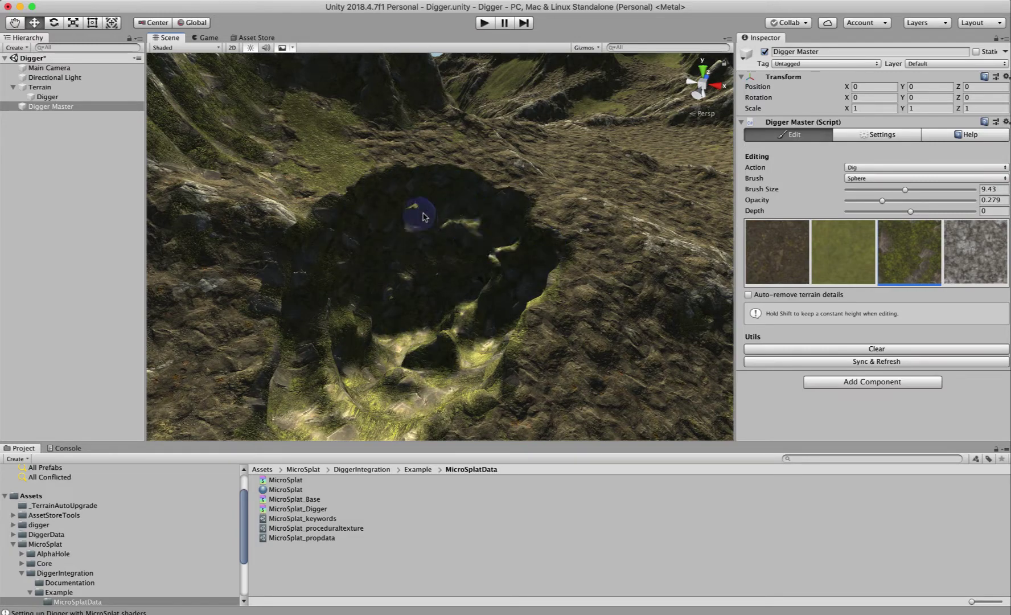
# Switch Digger's action to Paint and select the fourth, grey rock texture
pyautogui.click(857, 167)
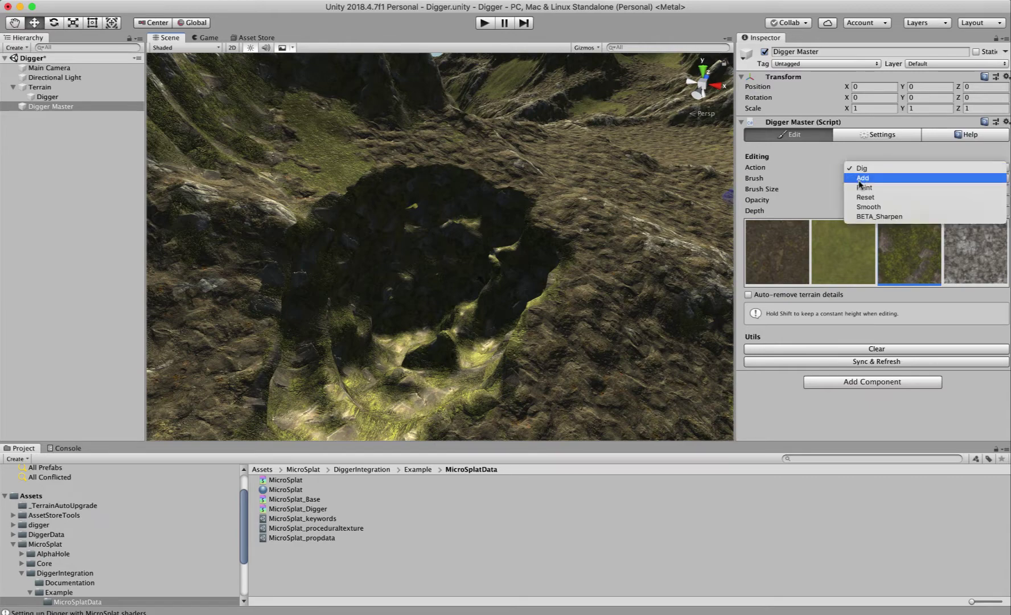
pyautogui.click(860, 188)
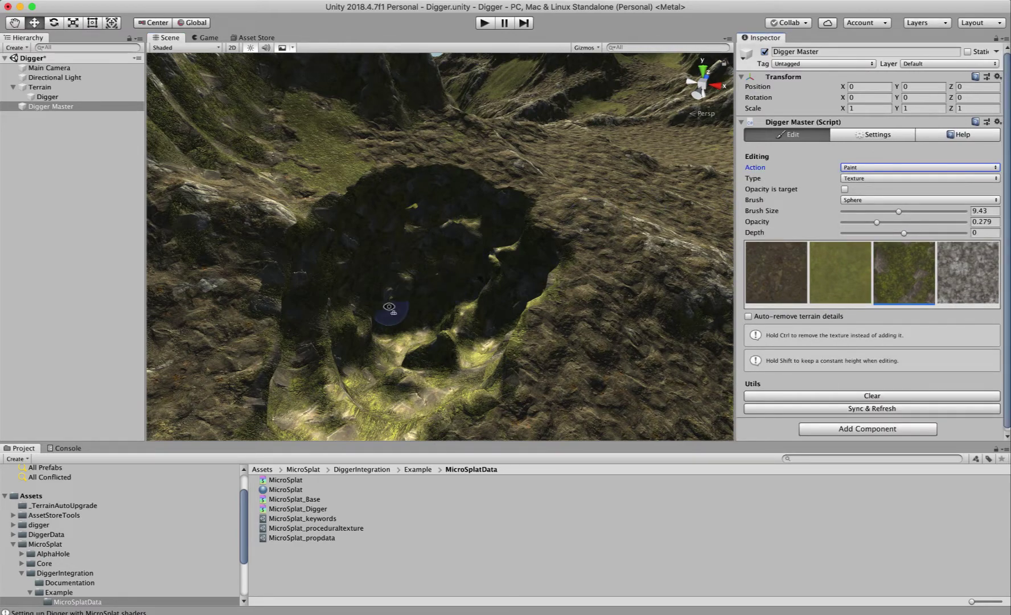
pyautogui.moveTo(393, 313)
pyautogui.keyDown('alt'); pyautogui.mouseDown()
pyautogui.moveTo(401, 370)
pyautogui.moveTo(370, 364)
pyautogui.moveTo(347, 381)
pyautogui.moveTo(263, 345)
pyautogui.moveTo(251, 364)
pyautogui.moveTo(268, 398)
pyautogui.mouseUp(); pyautogui.keyUp('alt')
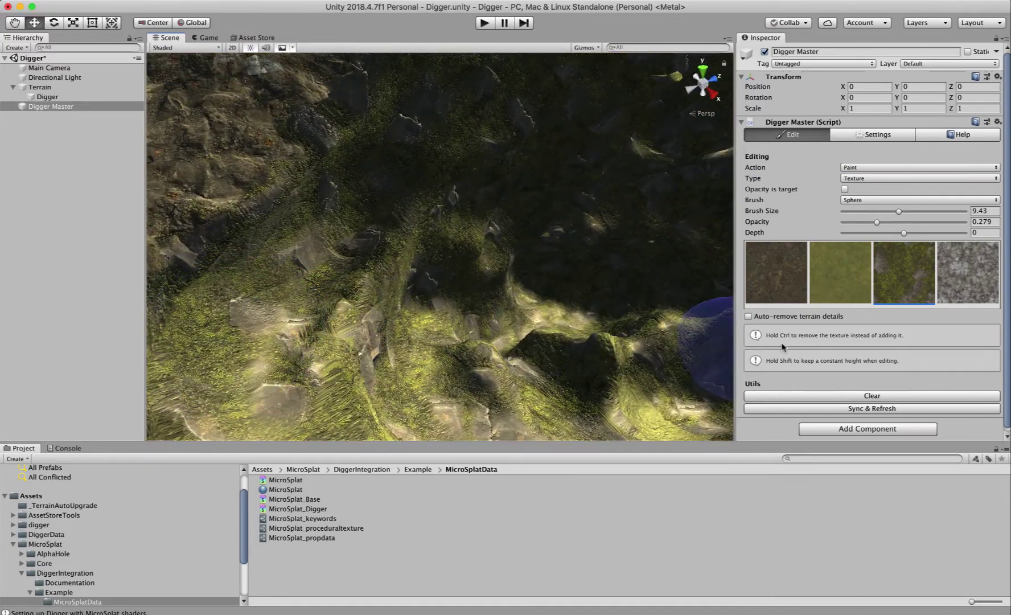
pyautogui.click(970, 288)
# Brush grey rock texture across the inside of the hole and the grassy slope
pyautogui.moveTo(341, 293)
pyautogui.mouseDown()
pyautogui.moveTo(440, 181)
pyautogui.moveTo(470, 367)
pyautogui.mouseUp()
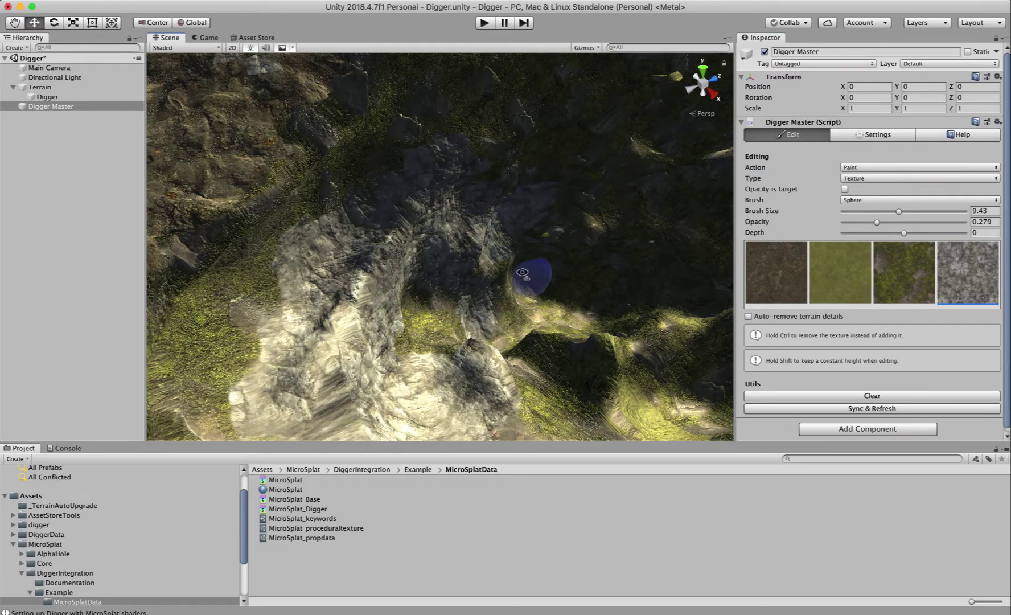
pyautogui.moveTo(532, 275)
pyautogui.keyDown('alt'); pyautogui.mouseDown()
pyautogui.moveTo(661, 217)
pyautogui.moveTo(609, 309)
pyautogui.moveTo(650, 185)
pyautogui.moveTo(401, 266)
pyautogui.moveTo(681, 287)
pyautogui.moveTo(672, 171)
pyautogui.moveTo(512, 114)
pyautogui.moveTo(409, 205)
pyautogui.mouseUp(); pyautogui.keyUp('alt')
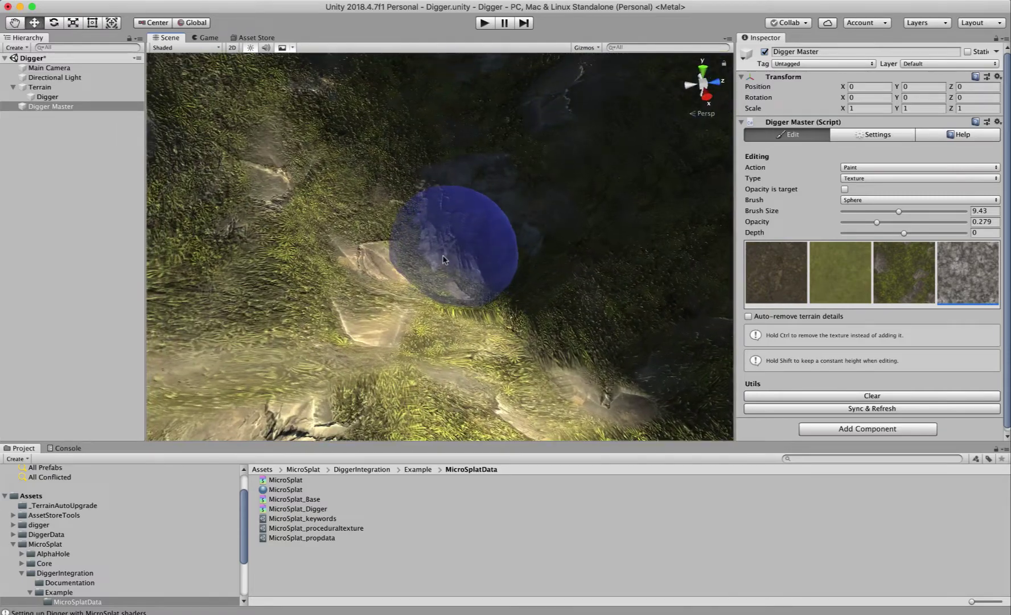
pyautogui.moveTo(329, 172)
pyautogui.mouseDown()
pyautogui.moveTo(568, 177)
pyautogui.moveTo(320, 370)
pyautogui.moveTo(650, 317)
pyautogui.moveTo(559, 186)
pyautogui.moveTo(215, 310)
pyautogui.mouseUp()
pyautogui.moveTo(410, 293)
pyautogui.keyDown('alt'); pyautogui.mouseDown()
pyautogui.moveTo(276, 260)
pyautogui.moveTo(530, 256)
pyautogui.moveTo(463, 266)
pyautogui.moveTo(353, 330)
pyautogui.moveTo(284, 296)
pyautogui.moveTo(282, 253)
pyautogui.mouseUp(); pyautogui.keyUp('alt')
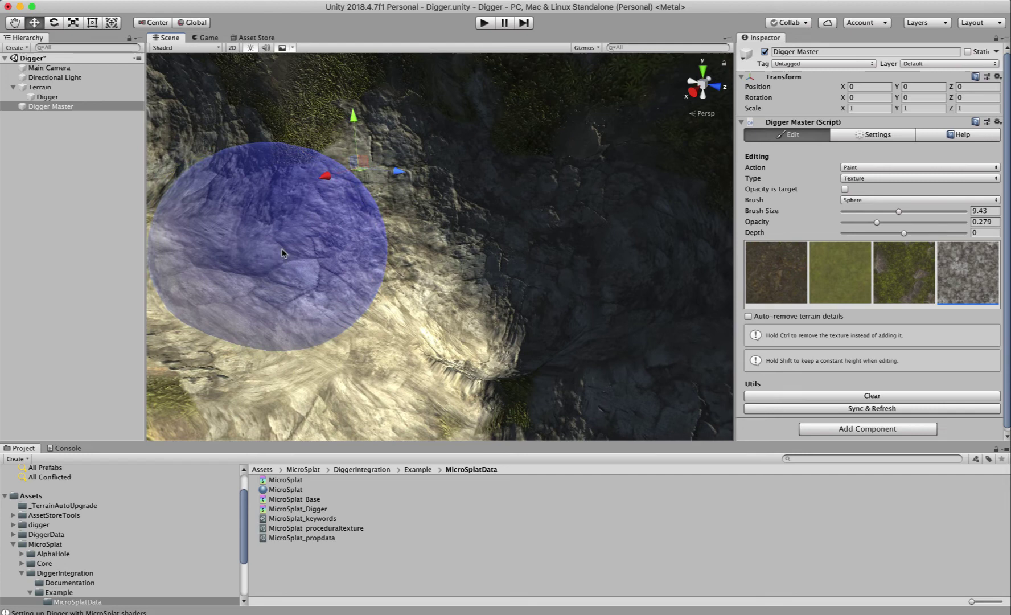
# Switch the paint type to Wetness at 0.279 opacity and brush glossy wet patches over the cave walls
pyautogui.click(855, 177)
pyautogui.click(857, 192)
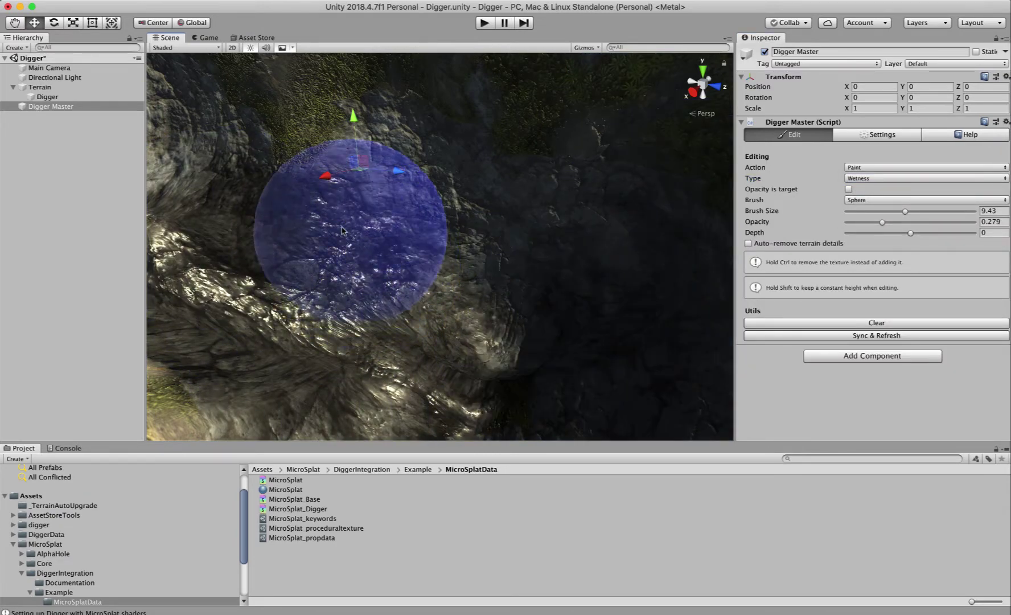
pyautogui.keyDown('alt'); pyautogui.moveTo(320, 257); pyautogui.dragTo(233, 227); pyautogui.keyUp('alt')
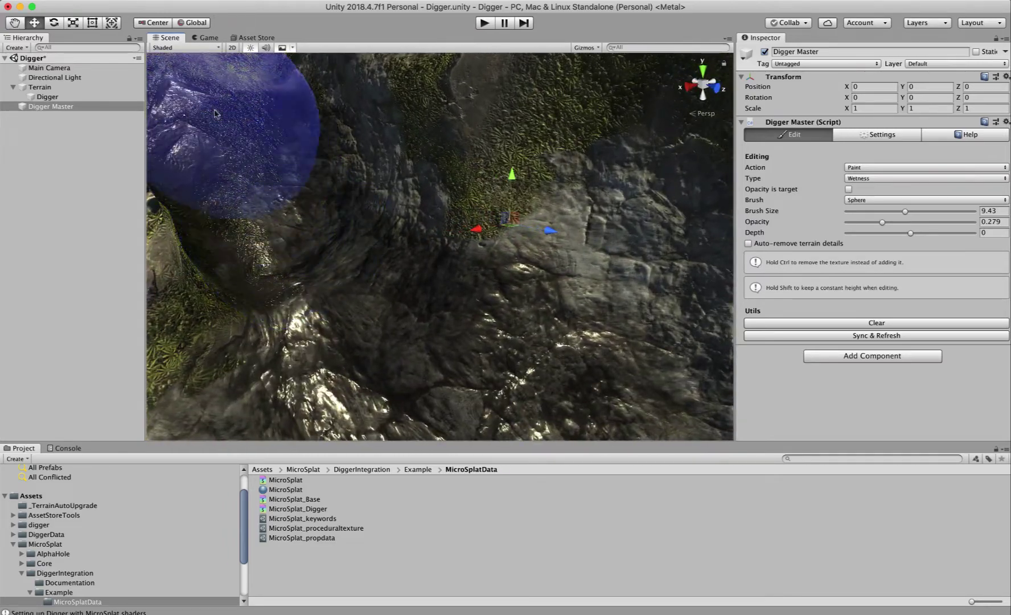
pyautogui.moveTo(214, 109)
pyautogui.keyDown('alt'); pyautogui.mouseDown()
pyautogui.moveTo(293, 259)
pyautogui.moveTo(428, 103)
pyautogui.moveTo(463, 221)
pyautogui.moveTo(461, 171)
pyautogui.moveTo(354, 260)
pyautogui.moveTo(512, 285)
pyautogui.moveTo(191, 256)
pyautogui.moveTo(27, 131)
pyautogui.moveTo(395, 465)
pyautogui.moveTo(484, 466)
pyautogui.moveTo(512, 402)
pyautogui.moveTo(524, 405)
pyautogui.moveTo(514, 390)
pyautogui.moveTo(514, 420)
pyautogui.moveTo(402, 388)
pyautogui.moveTo(370, 390)
pyautogui.moveTo(483, 395)
pyautogui.moveTo(437, 432)
pyautogui.mouseUp(); pyautogui.keyUp('alt')
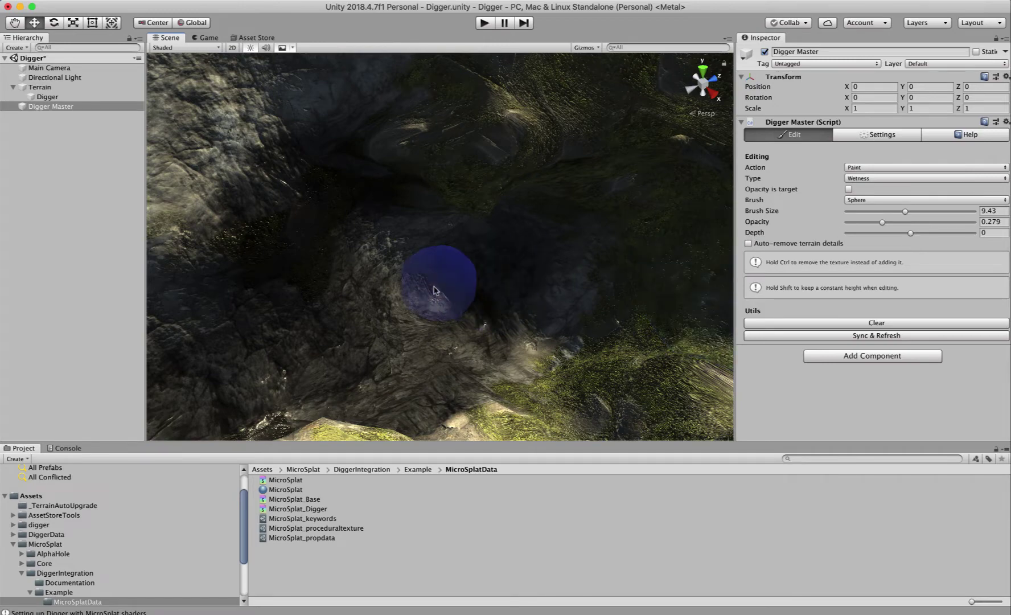
pyautogui.moveTo(433, 290)
pyautogui.keyDown('alt'); pyautogui.mouseDown()
pyautogui.moveTo(419, 287)
pyautogui.moveTo(484, 338)
pyautogui.moveTo(540, 341)
pyautogui.moveTo(510, 338)
pyautogui.moveTo(433, 364)
pyautogui.moveTo(421, 329)
pyautogui.mouseUp(); pyautogui.keyUp('alt')
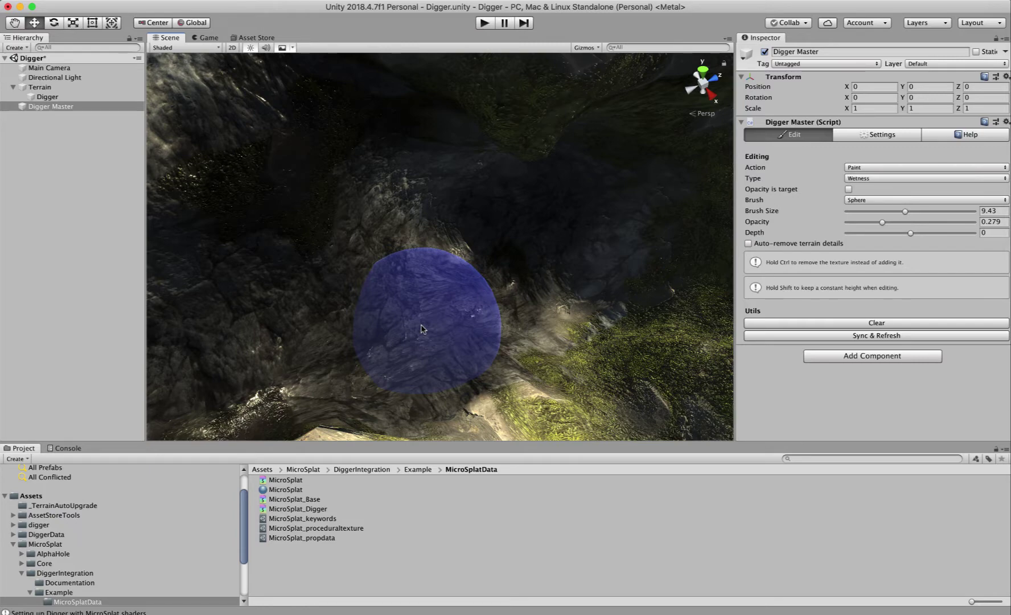
pyautogui.keyDown('alt'); pyautogui.moveTo(448, 319); pyautogui.dragTo(439, 312); pyautogui.keyUp('alt')
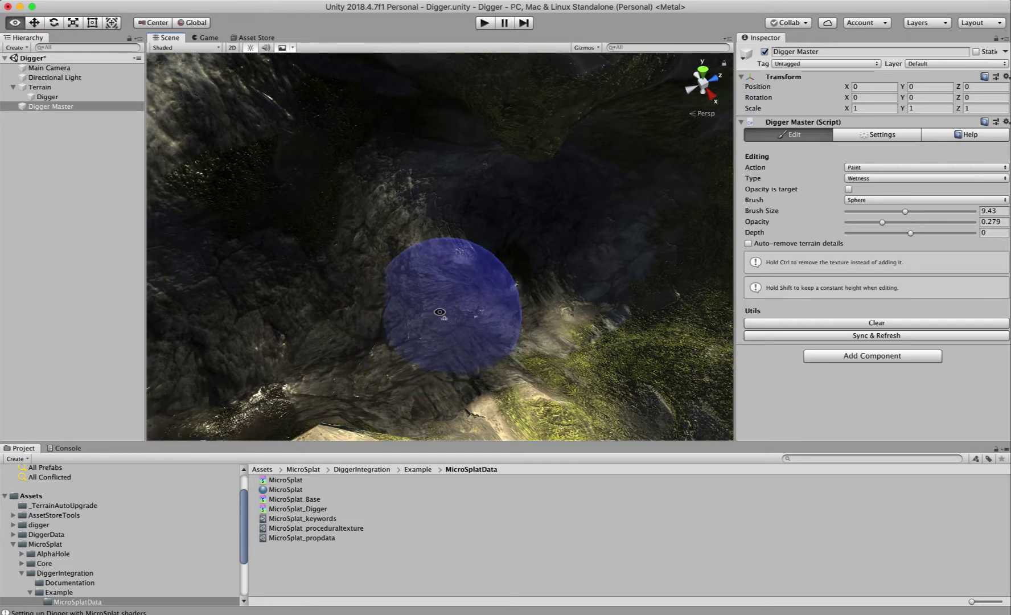
pyautogui.keyDown('alt'); pyautogui.moveTo(136, 191); pyautogui.dragTo(189, 345); pyautogui.keyUp('alt')
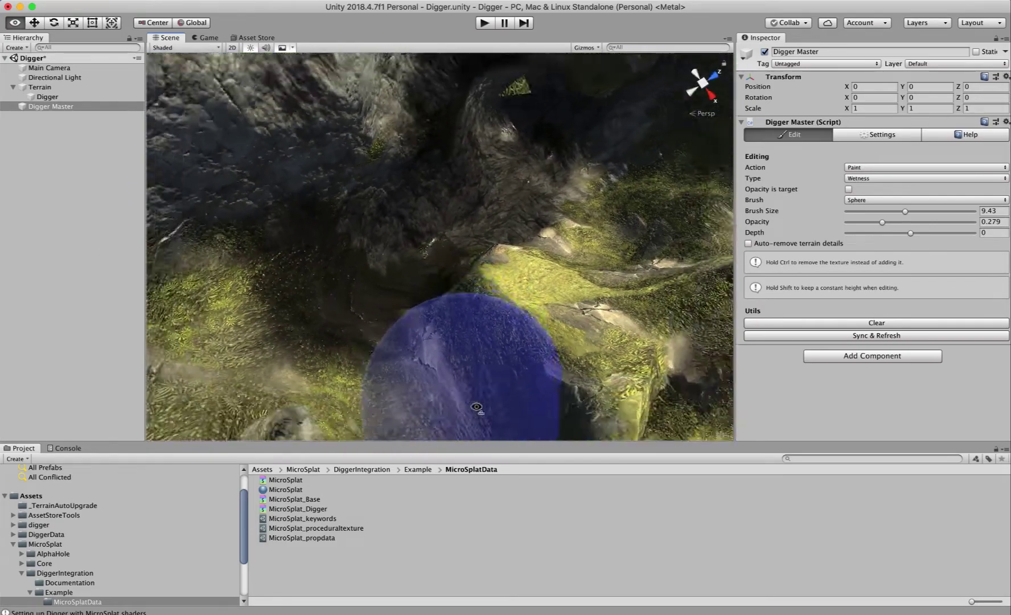
pyautogui.keyDown('alt'); pyautogui.moveTo(476, 407); pyautogui.dragTo(561, 438); pyautogui.keyUp('alt')
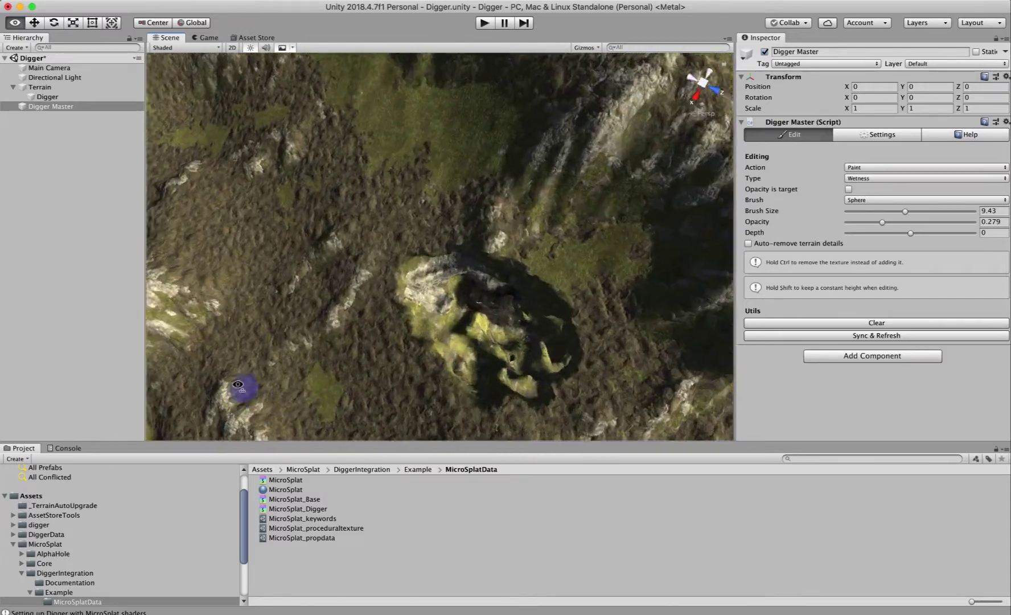
pyautogui.moveTo(237, 384); pyautogui.dragTo(181, 384, button='right')
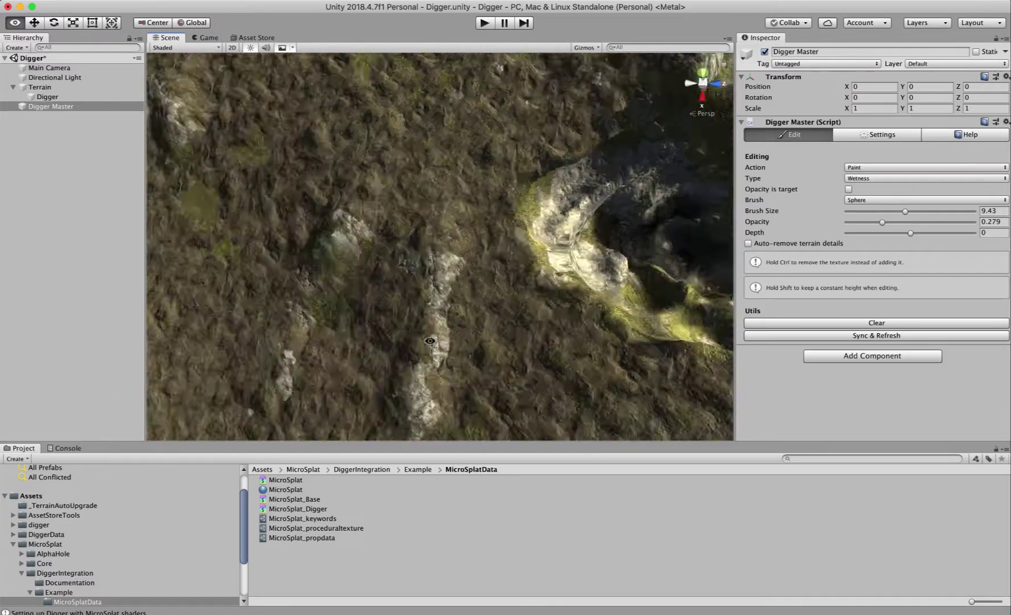
pyautogui.moveTo(429, 340); pyautogui.dragTo(654, 243, button='right')
pyautogui.press('w')
pyautogui.press('w')
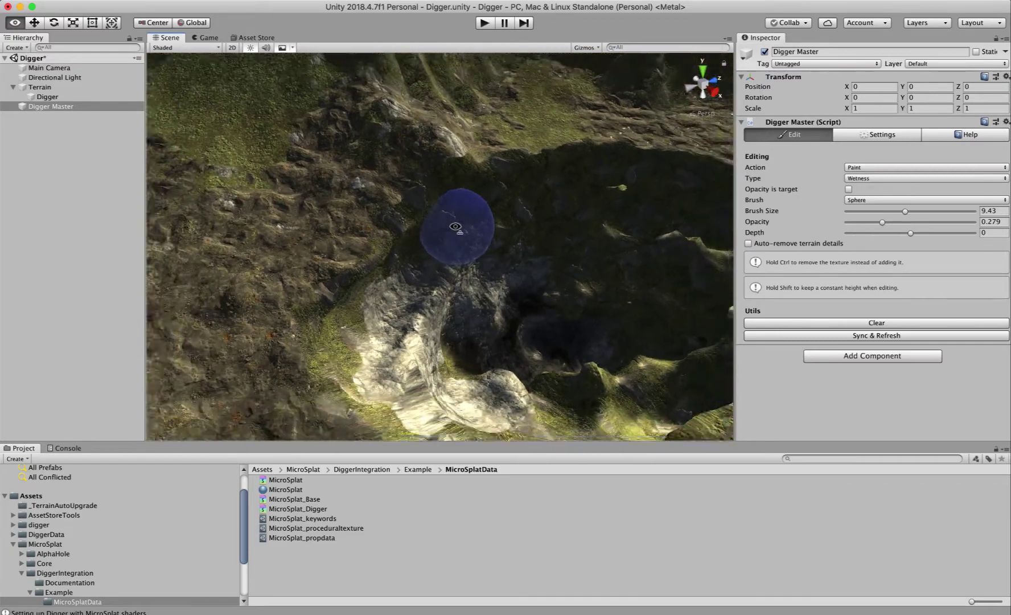
pyautogui.moveTo(455, 227); pyautogui.dragTo(456, 230, button='right')
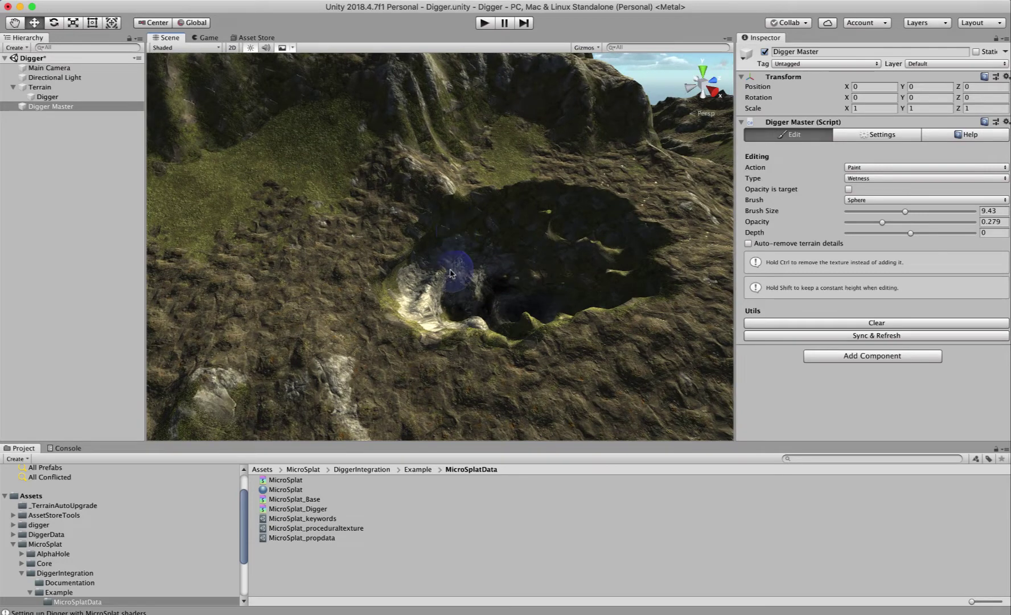
pyautogui.moveTo(449, 272)
pyautogui.mouseDown(button='right')
pyautogui.moveTo(357, 272)
pyautogui.moveTo(359, 288)
pyautogui.mouseUp(button='right')
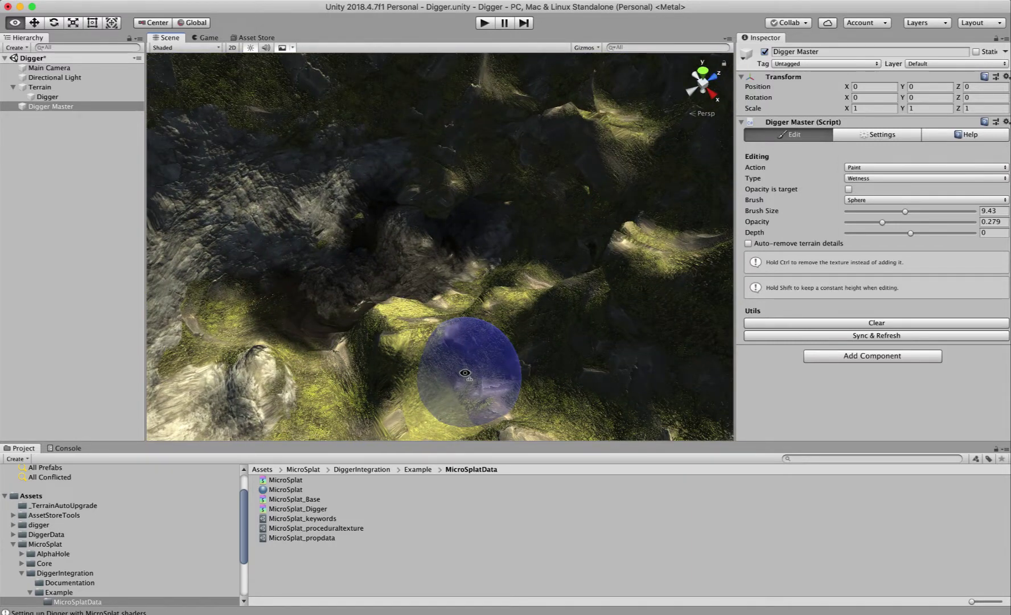
pyautogui.moveTo(465, 373); pyautogui.dragTo(465, 375, button='right')
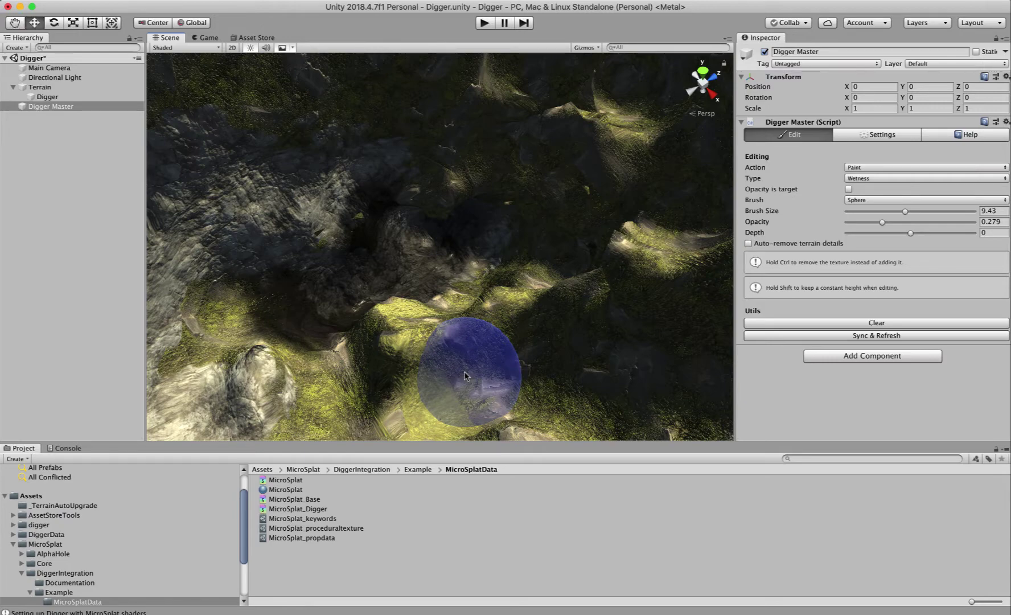
pyautogui.moveTo(440, 211)
pyautogui.mouseDown(button='right')
pyautogui.moveTo(388, 208)
pyautogui.moveTo(679, 212)
pyautogui.moveTo(592, 159)
pyautogui.moveTo(517, 181)
pyautogui.moveTo(260, 192)
pyautogui.moveTo(487, 279)
pyautogui.moveTo(411, 326)
pyautogui.moveTo(549, 256)
pyautogui.moveTo(591, 216)
pyautogui.moveTo(592, 226)
pyautogui.moveTo(598, 171)
pyautogui.moveTo(503, 223)
pyautogui.mouseUp(button='right')
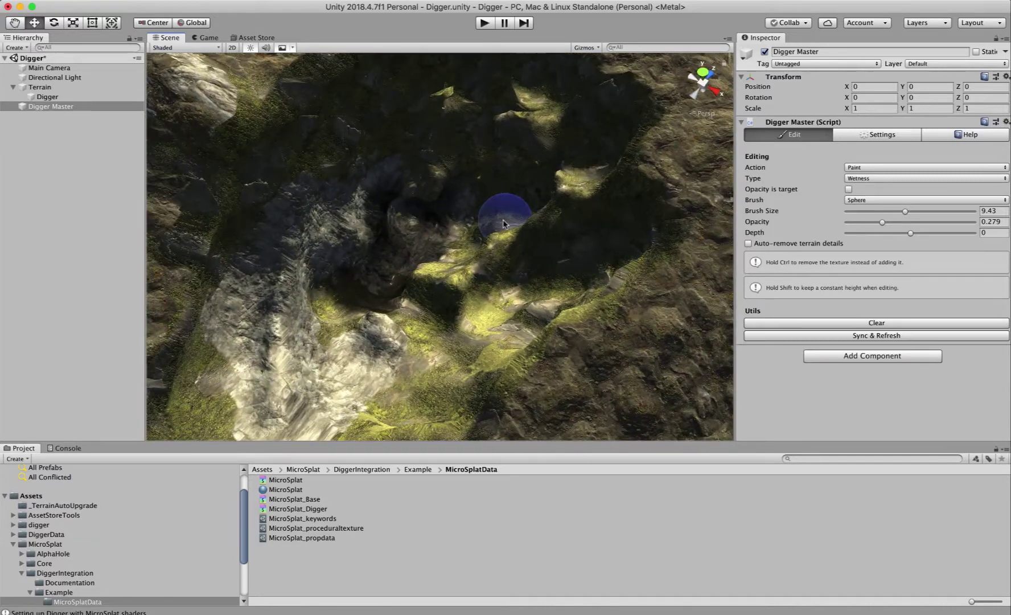